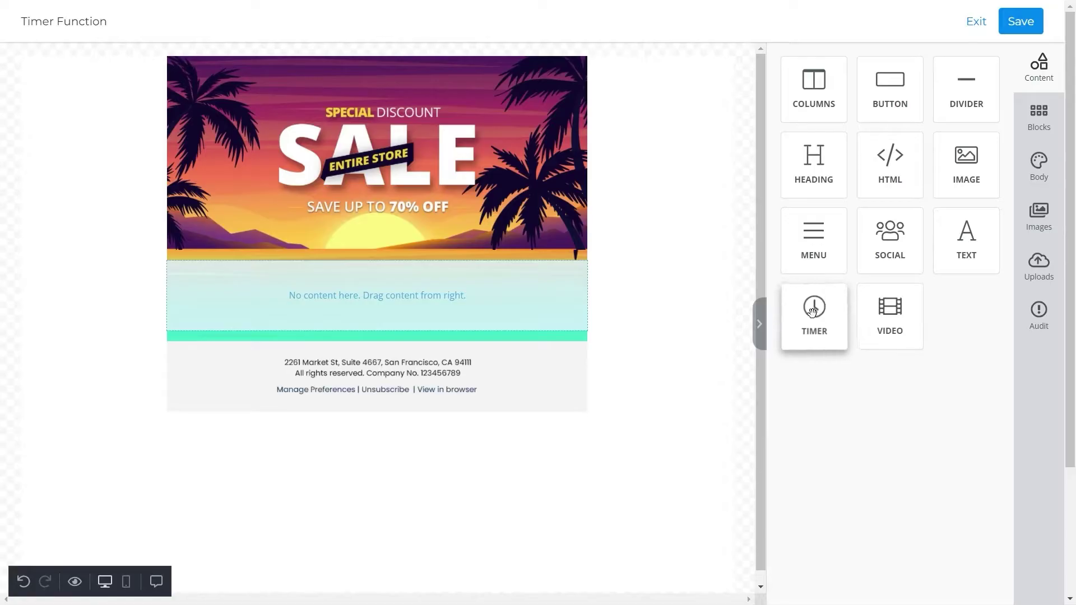
Step: Drop a Timer block into the empty row below the SALE banner and select it
left_click_drag(812, 311, 473, 298)
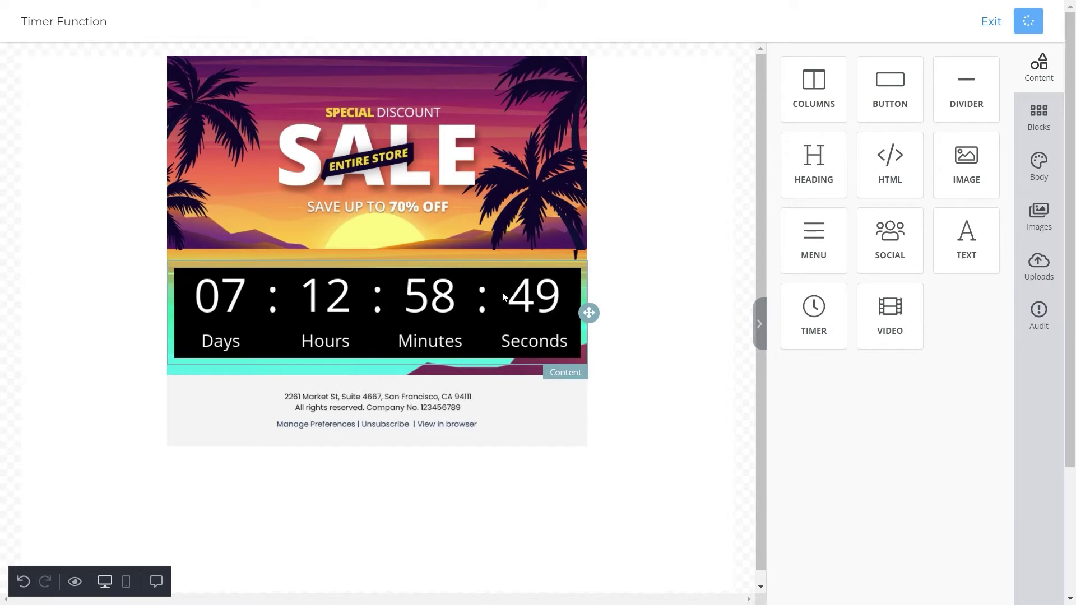
left_click(379, 295)
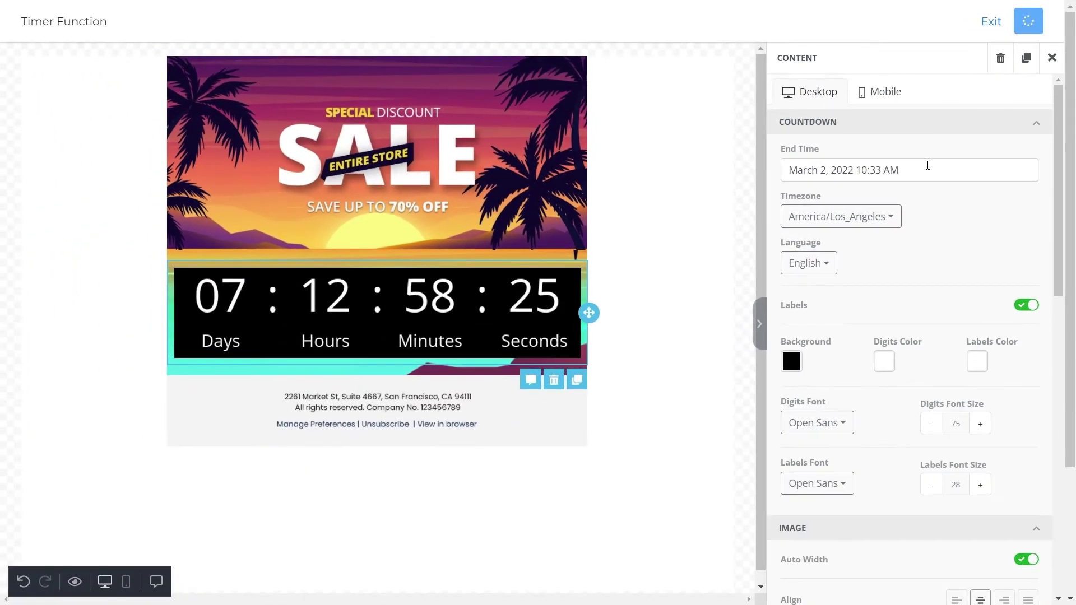
Step: Set the countdown end date to February 26, 2022 and the end time to 16:00
left_click(928, 166)
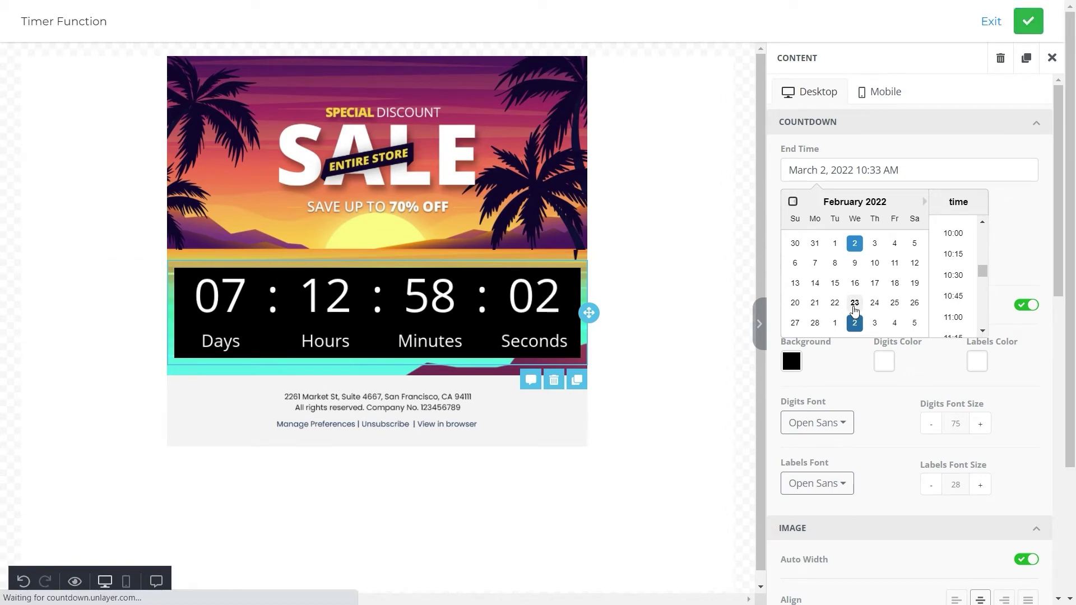
left_click(854, 303)
left_click(1018, 227)
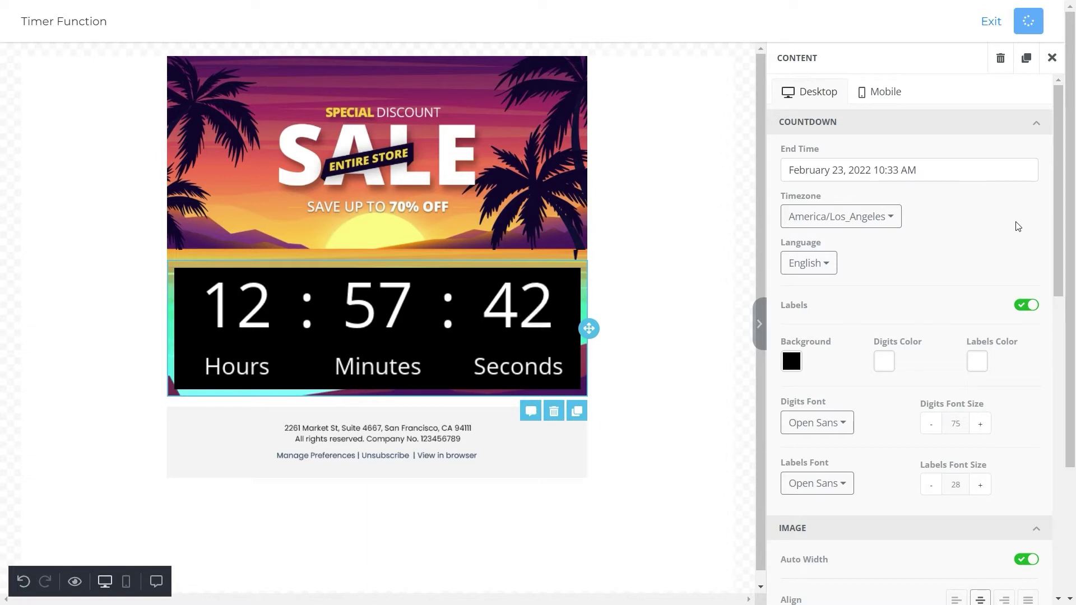
left_click(960, 172)
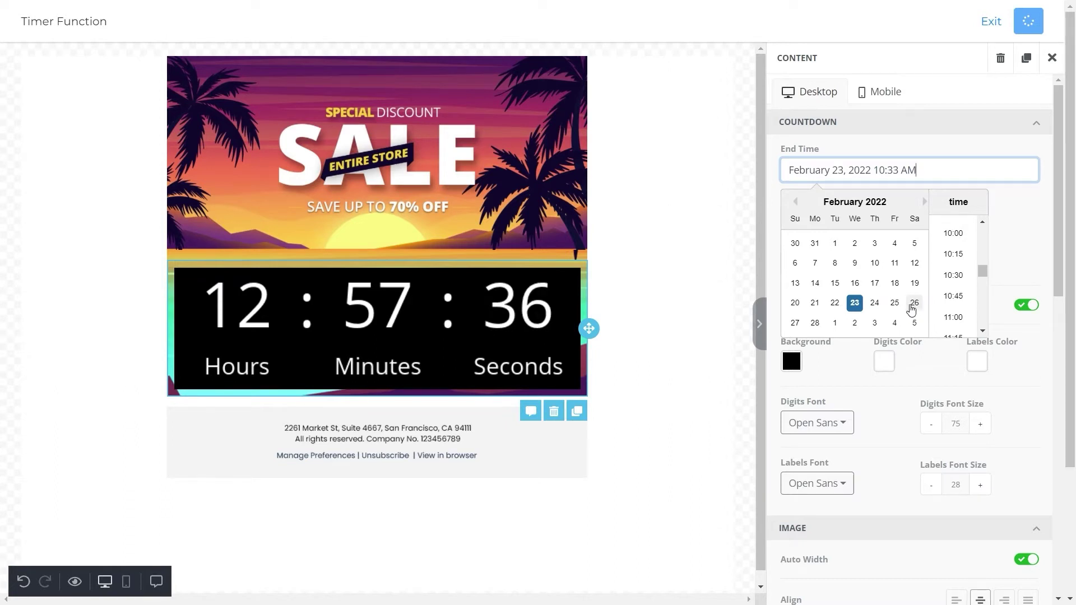
left_click(915, 308)
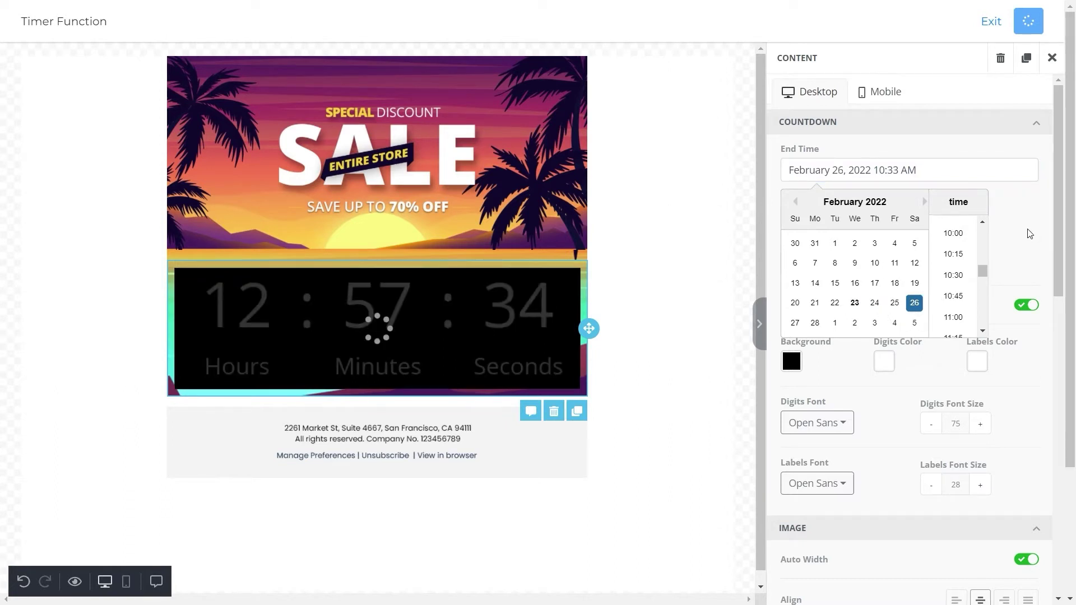
left_click(1003, 247)
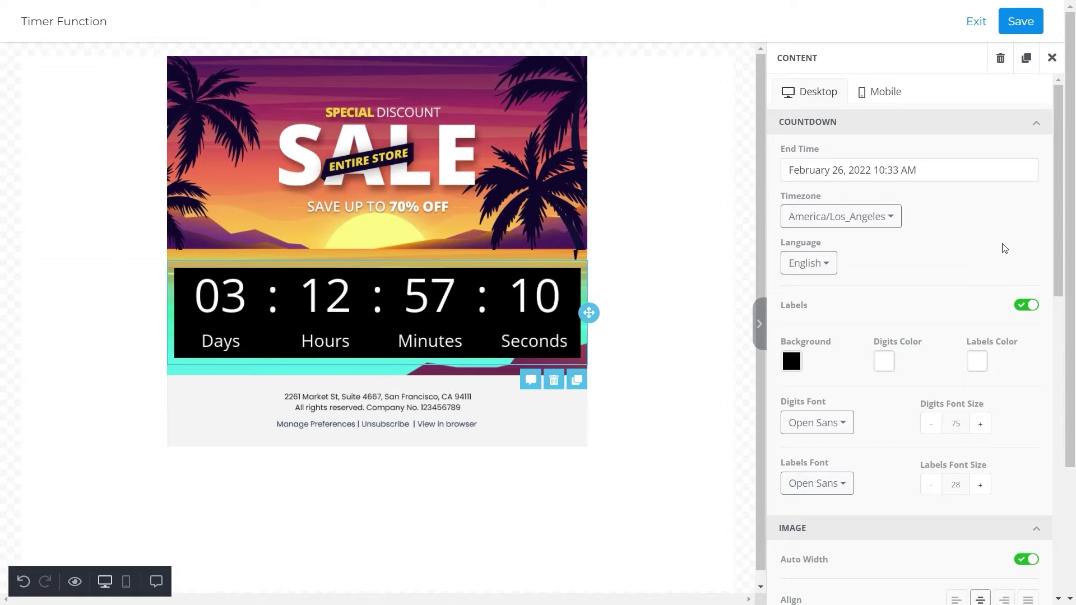
left_click(972, 170)
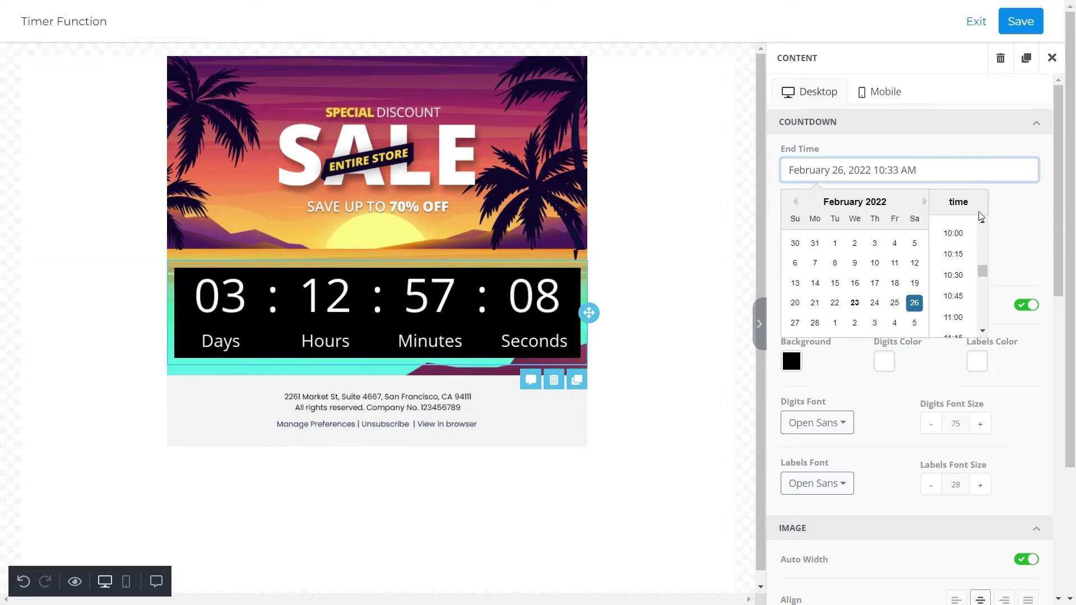
scroll(969, 224, "down", 7)
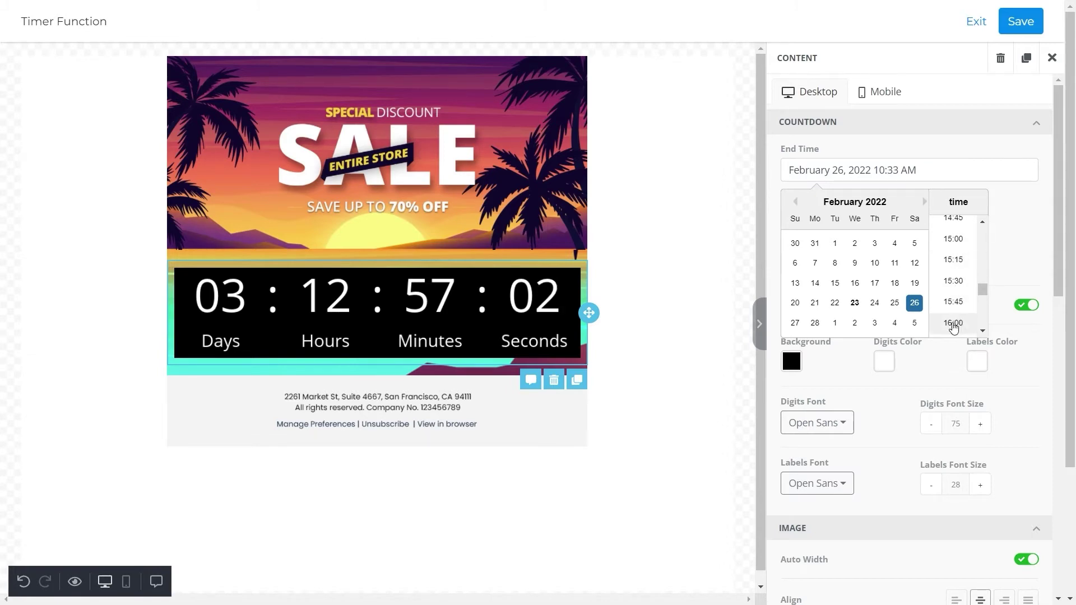
left_click(954, 324)
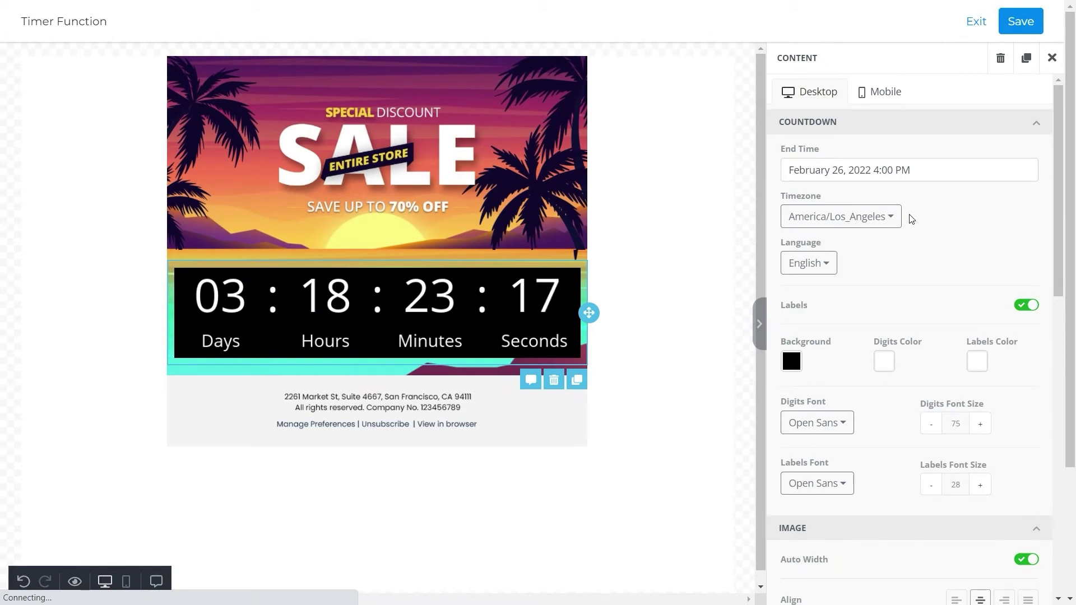
Step: Pick America/Argentina/San_Juan from the countdown's Timezone list
left_click(883, 216)
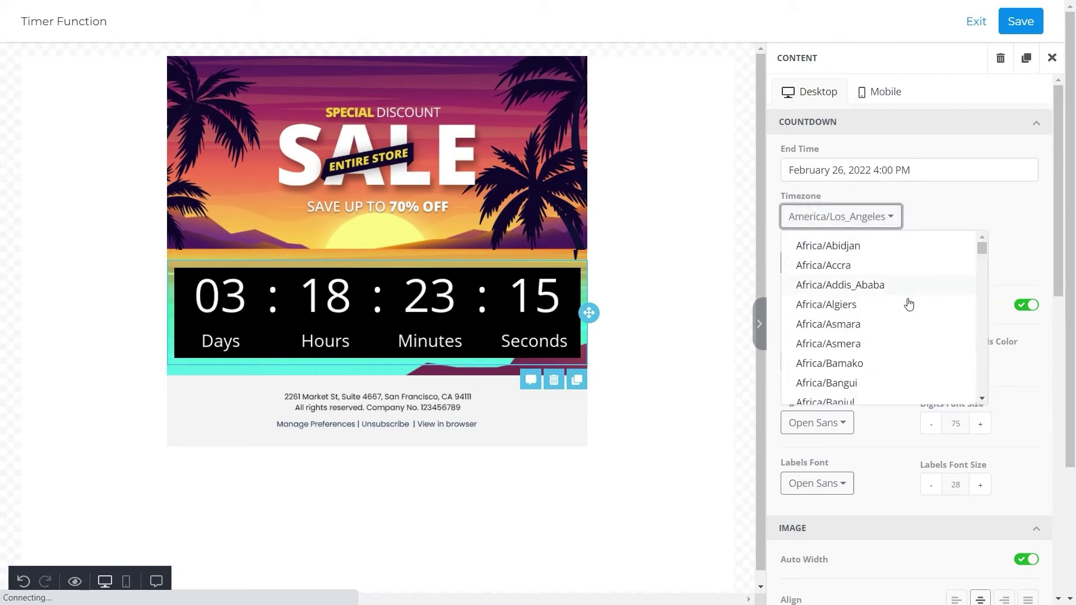
scroll(907, 297, "down", 8)
scroll(909, 305, "down", 15)
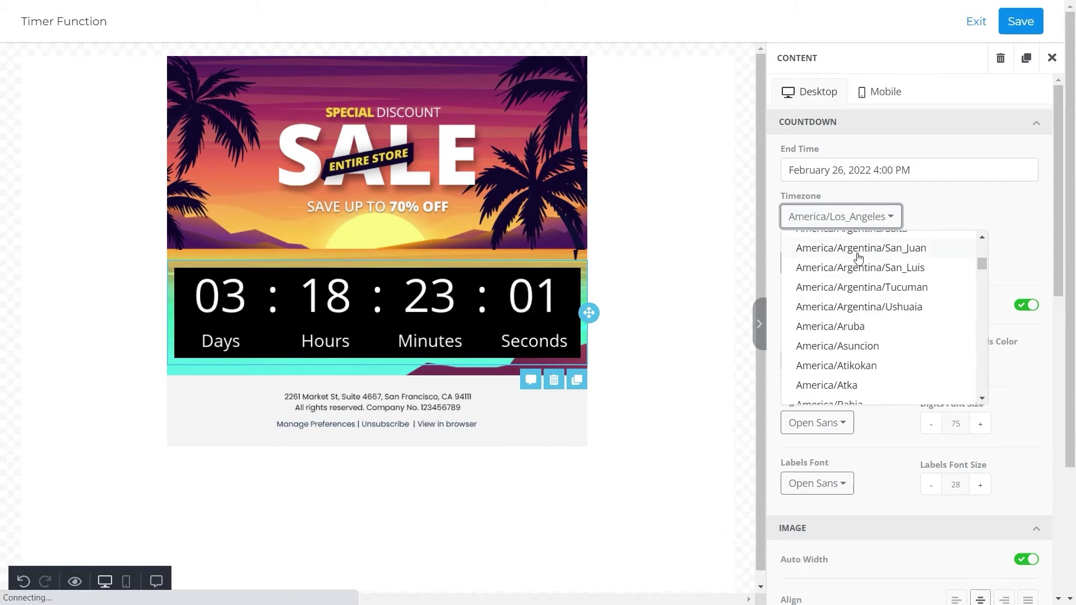
left_click(824, 249)
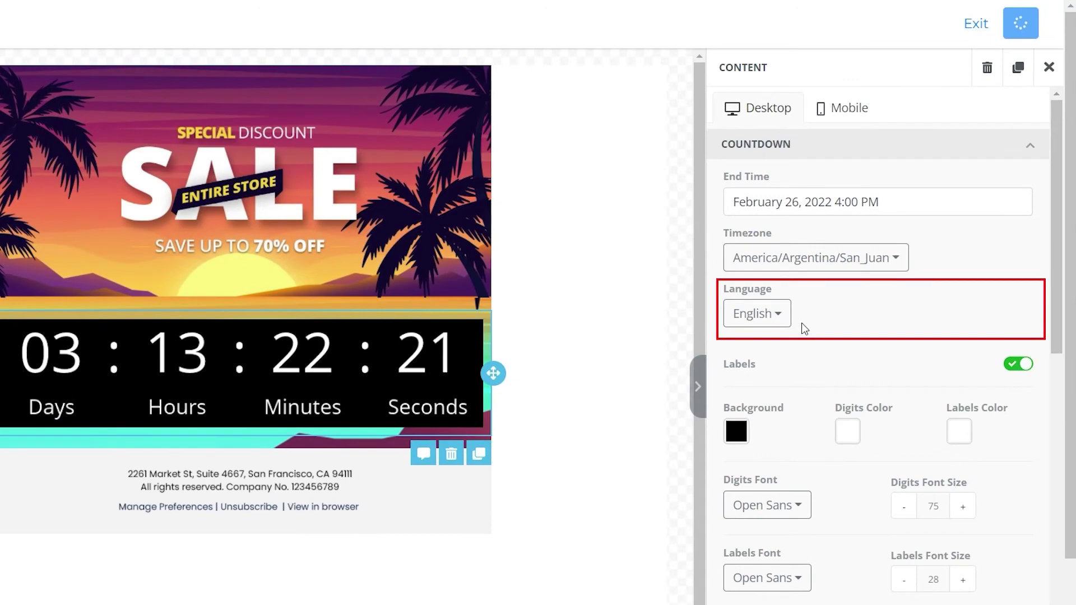
left_click(778, 316)
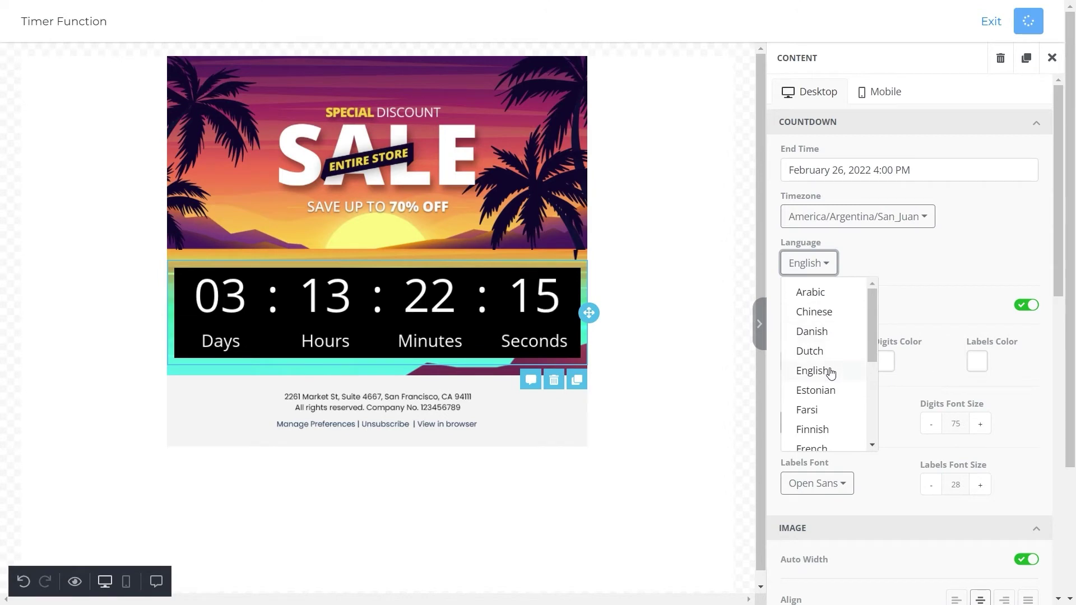
left_click(828, 317)
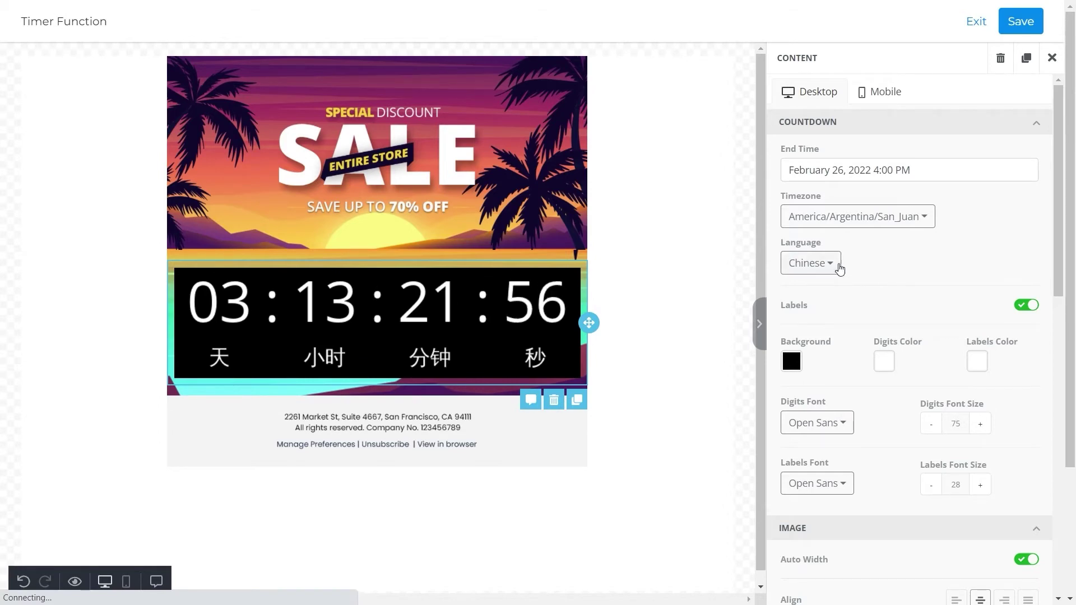
left_click(834, 263)
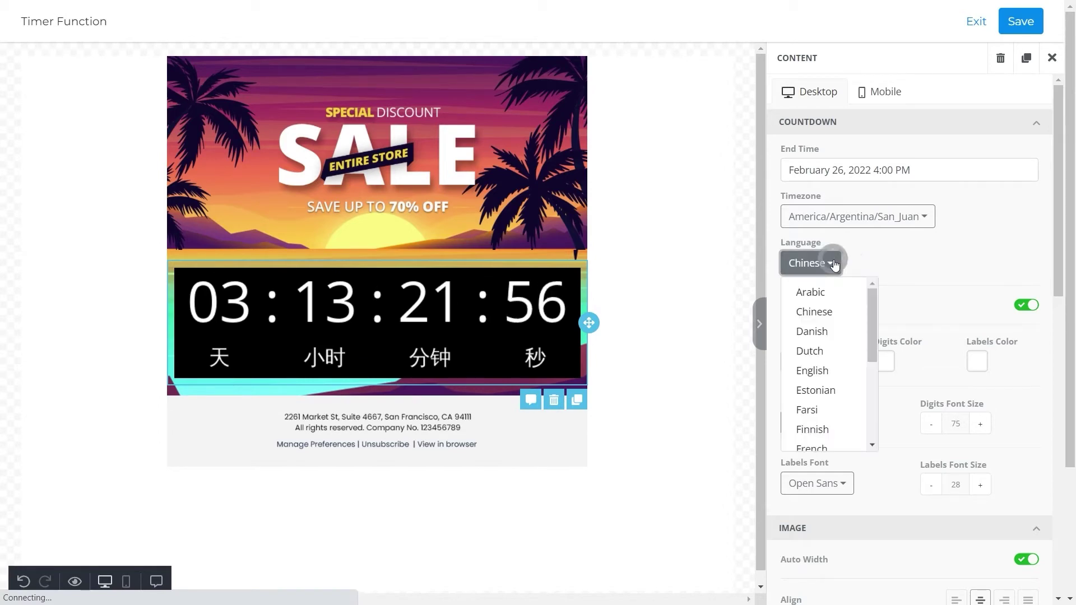
left_click(811, 351)
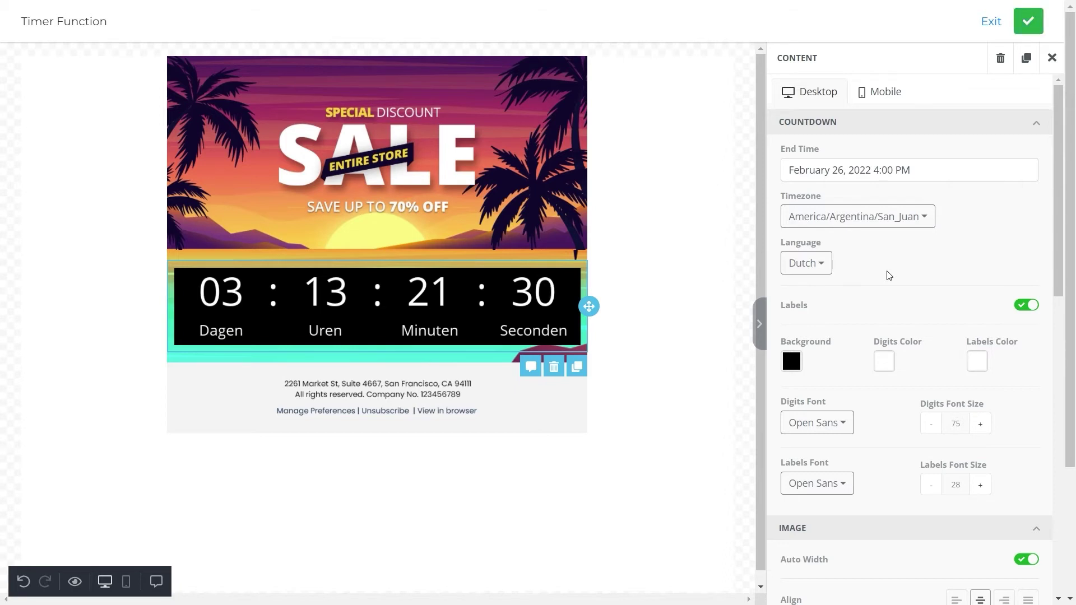
left_click(812, 264)
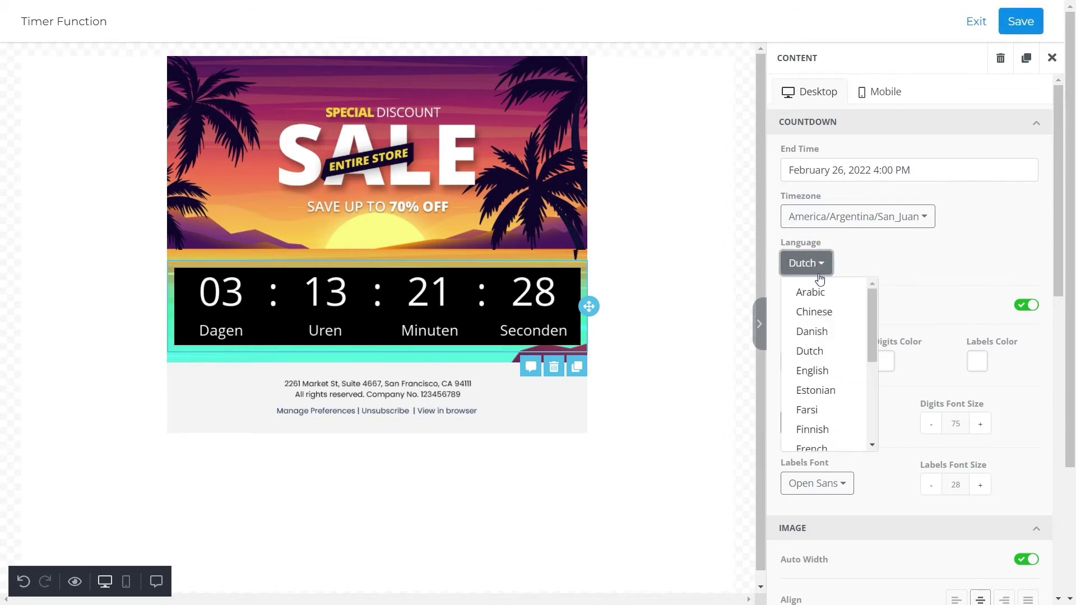
left_click(826, 372)
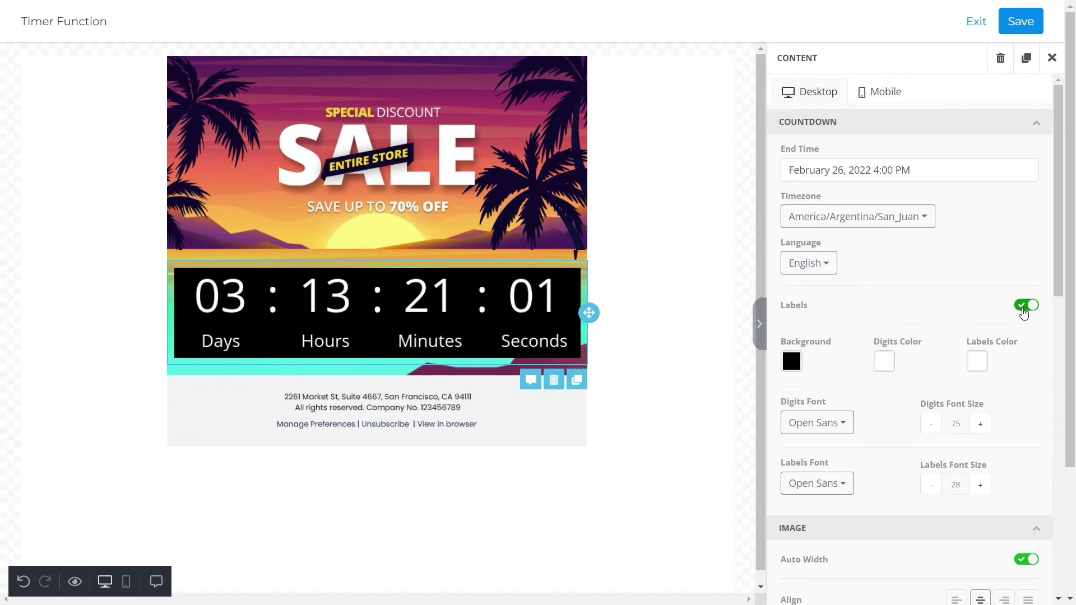
left_click(1022, 335)
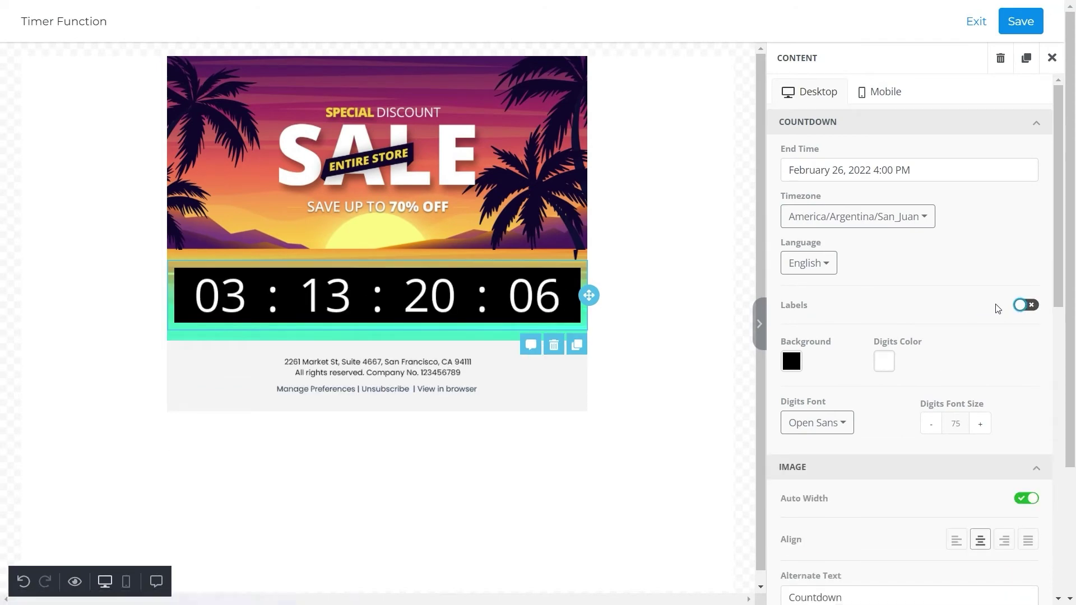
left_click(1031, 306)
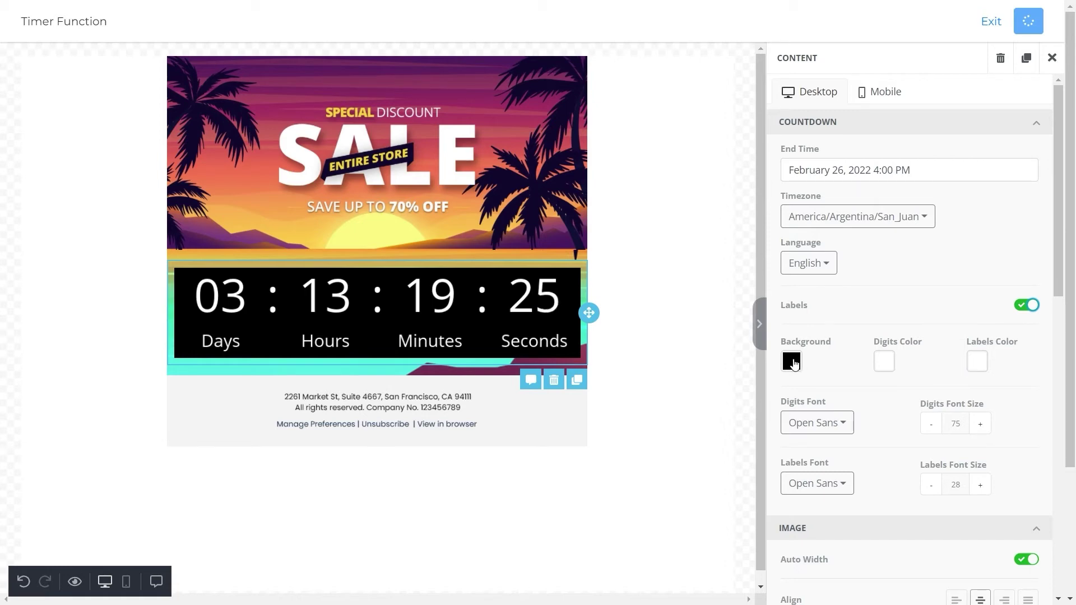
Step: Give the timer a dark green background, hex 0A6654
left_click(791, 361)
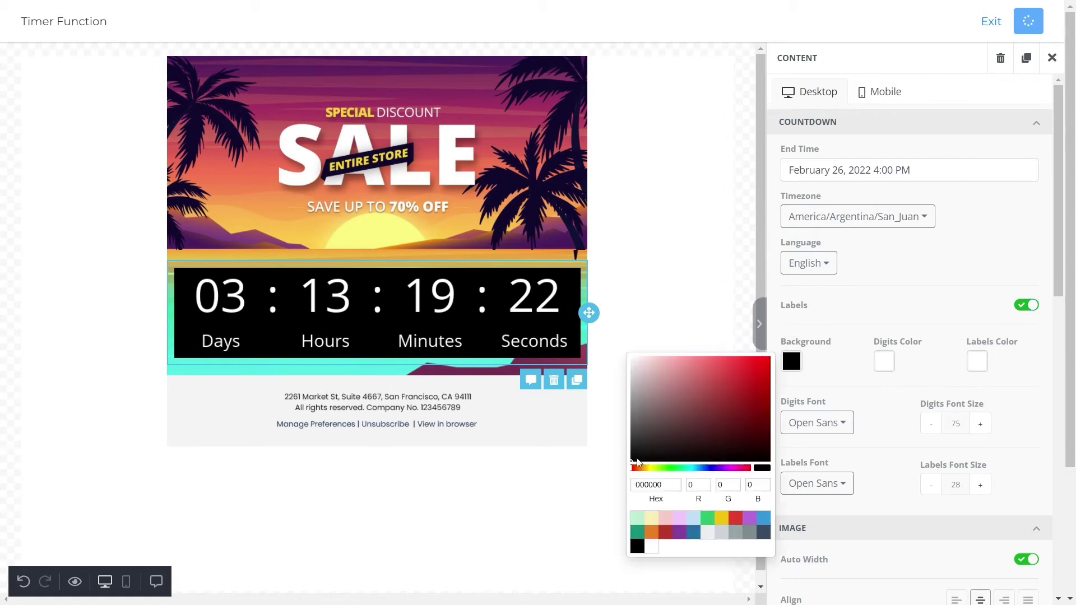
left_click(648, 484)
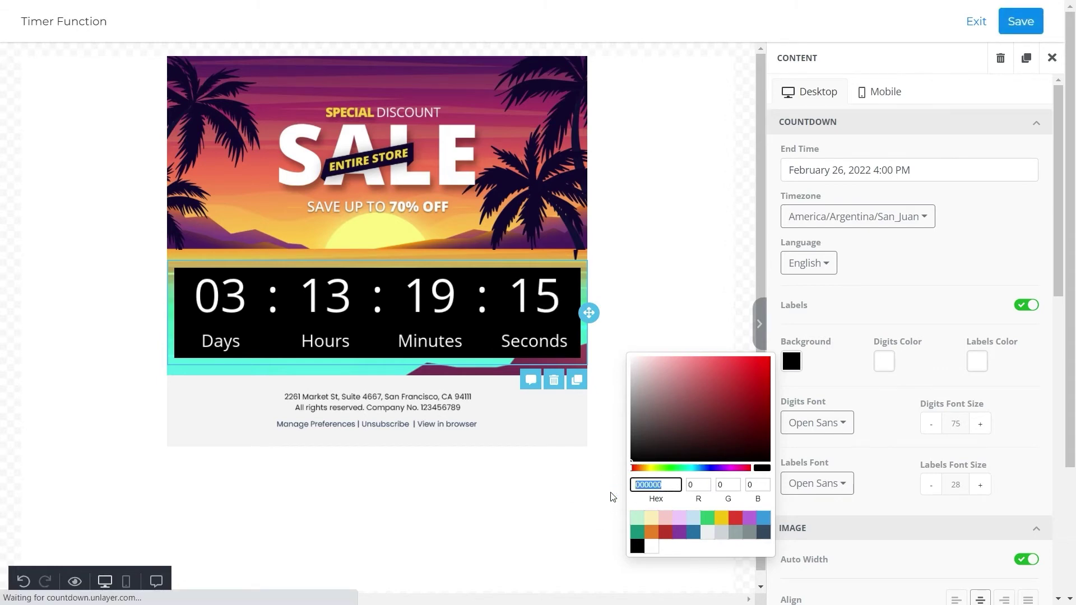
type("0A6654")
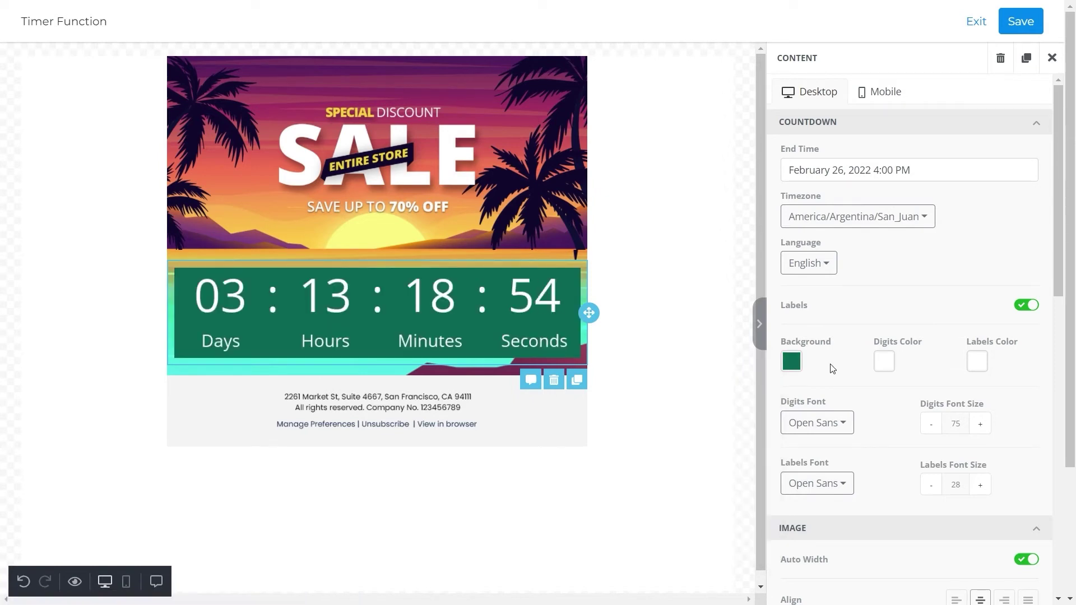
Step: Make the countdown digits and labels white (#FFFFFF)
left_click(886, 362)
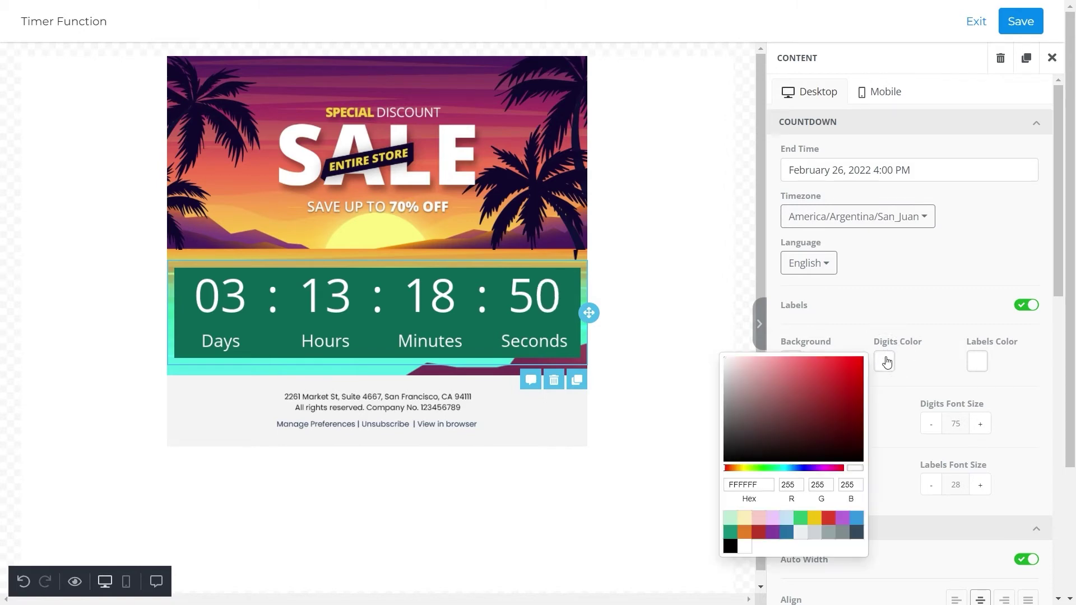
left_click(816, 523)
left_click(885, 362)
left_click(885, 362)
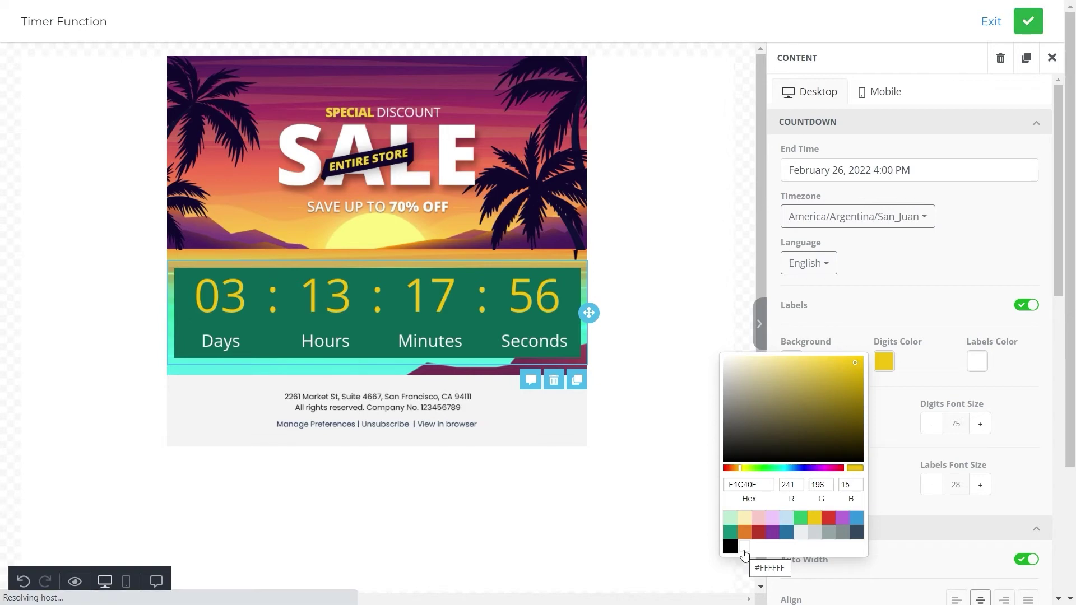
left_click(745, 555)
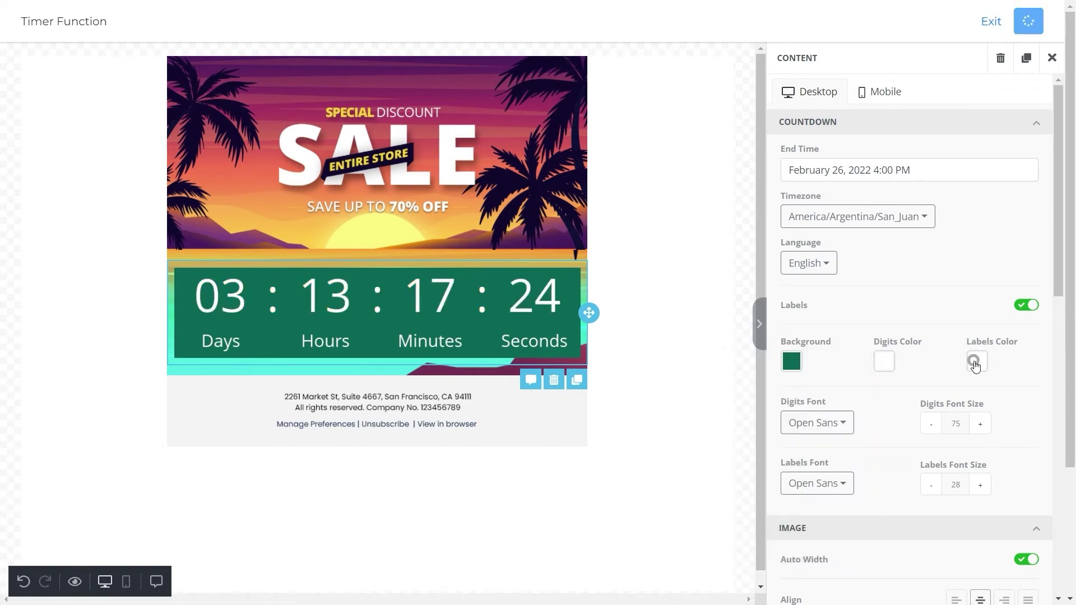
left_click(976, 364)
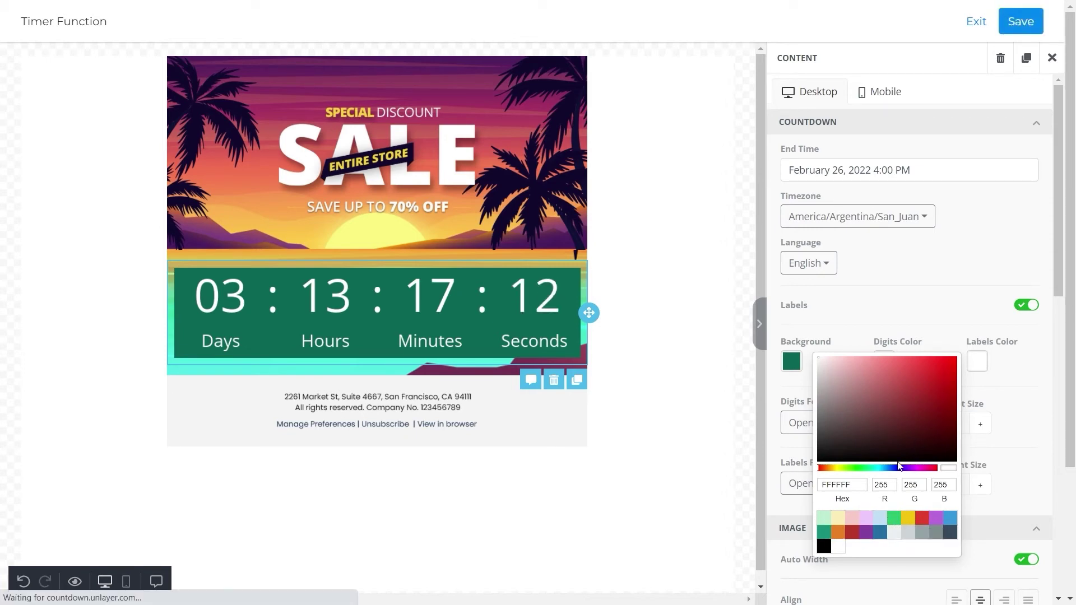
left_click(1026, 384)
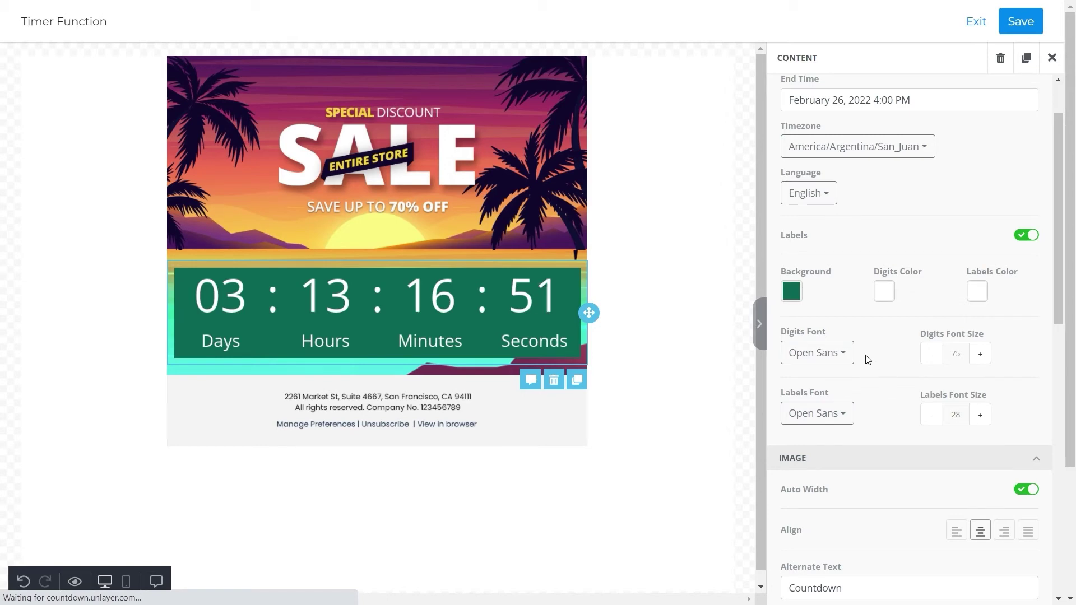
Step: Choose Helvetica as the Digits Font and as the Labels Font
left_click(843, 352)
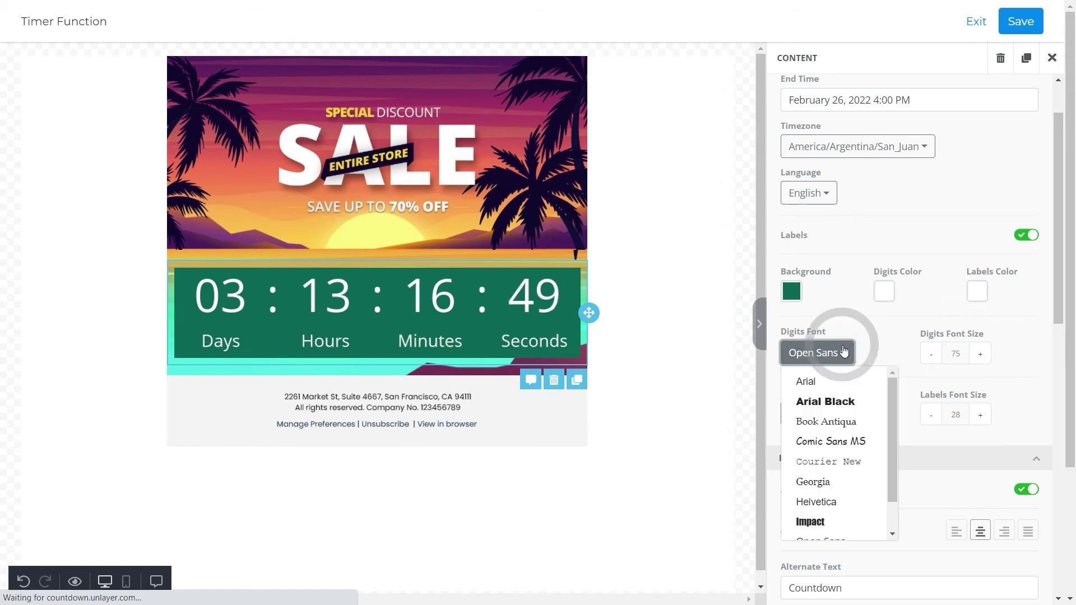
scroll(845, 465, "down", 1)
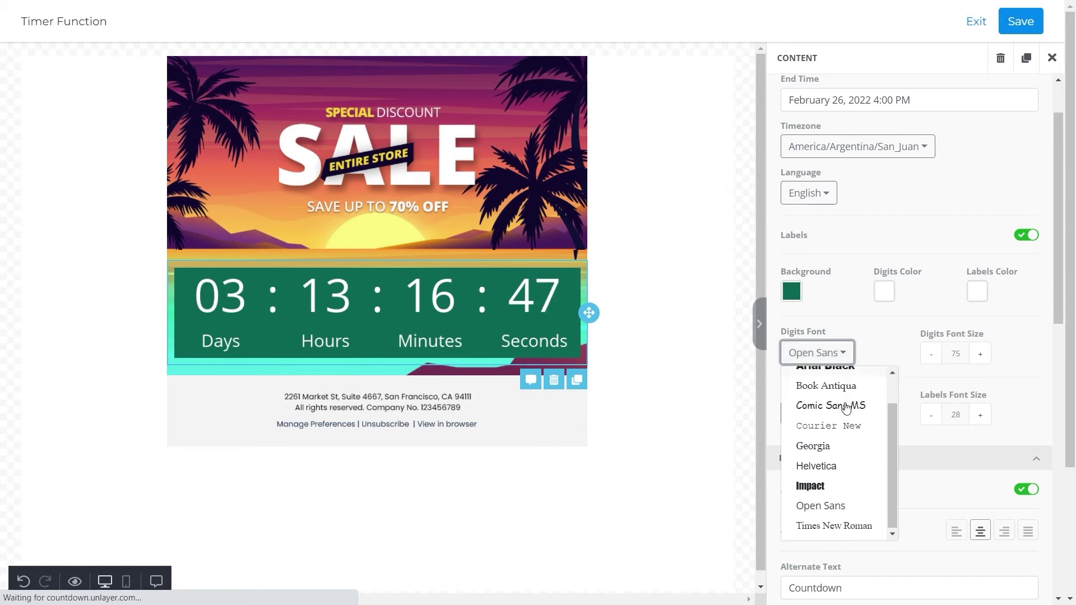
left_click(818, 467)
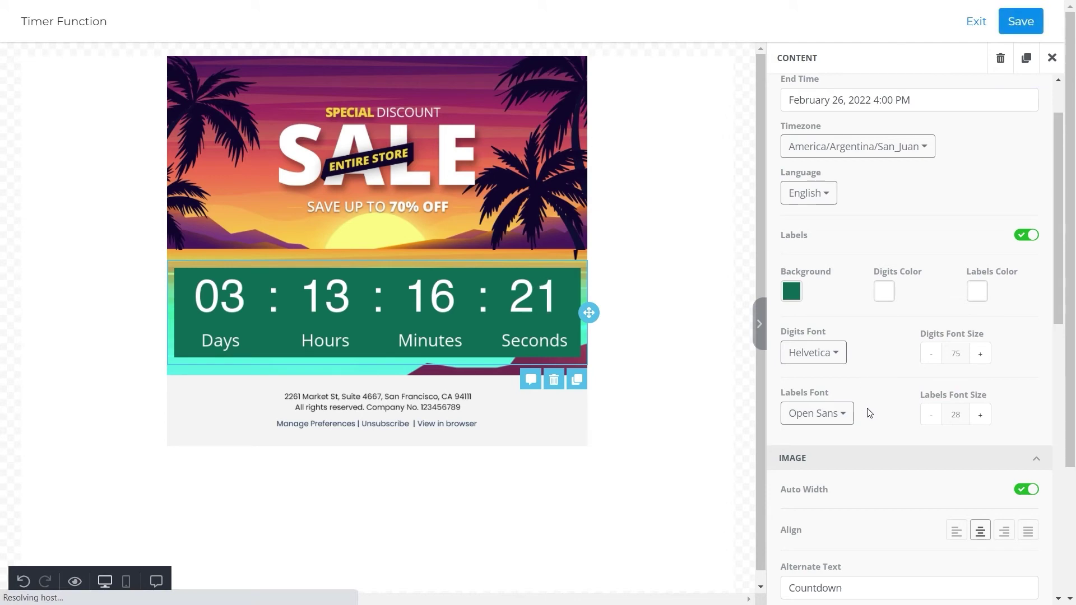
left_click(845, 419)
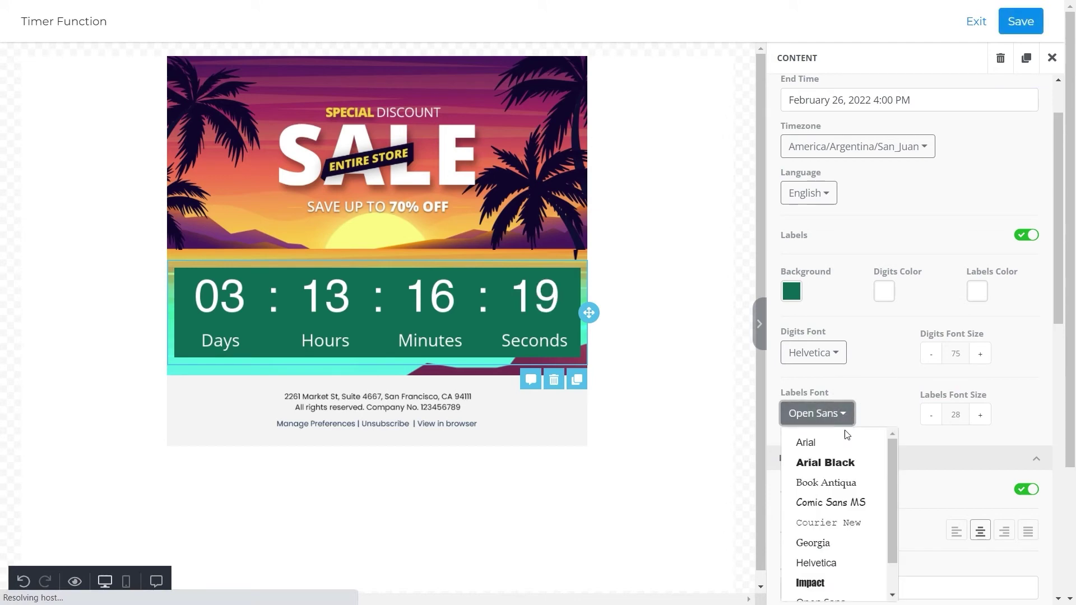
scroll(837, 516, "down", 1)
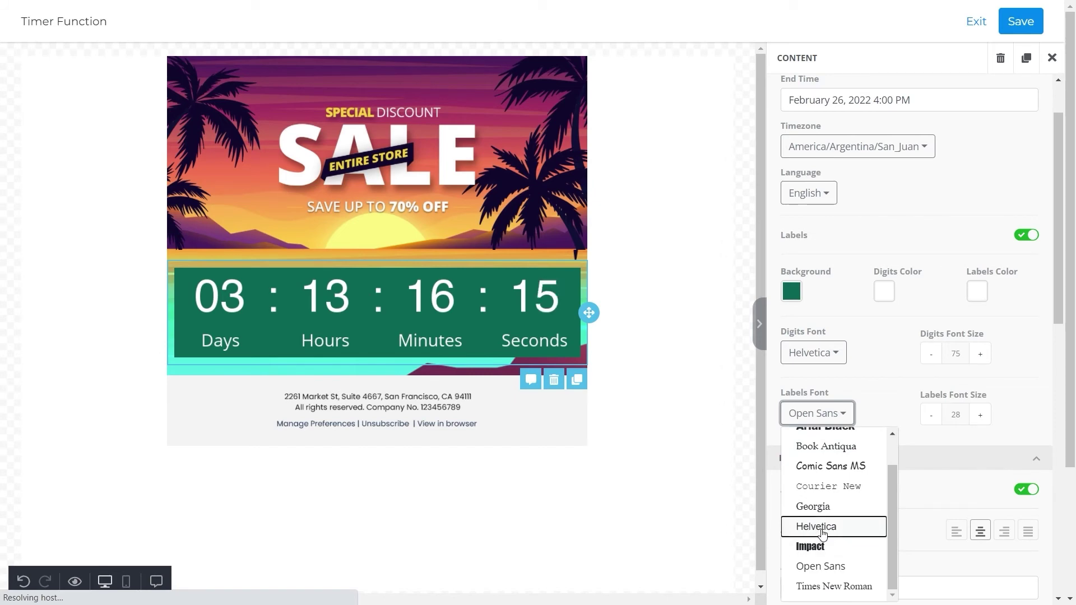
left_click(822, 530)
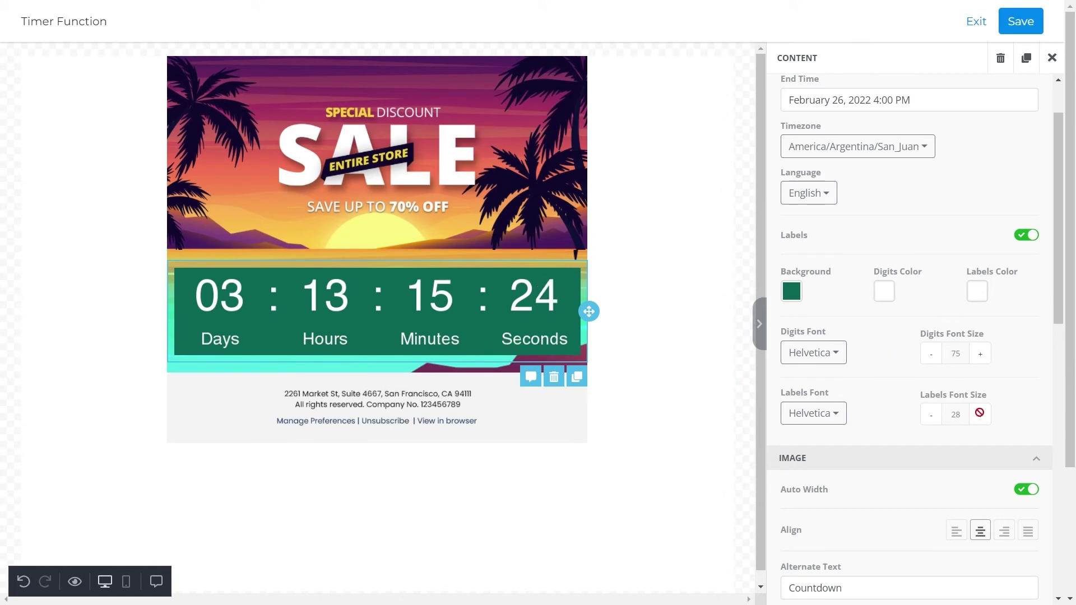
left_click(931, 354)
left_click(931, 354)
left_click(930, 356)
left_click(931, 355)
left_click(931, 355)
left_click(931, 355)
left_click(930, 415)
left_click(928, 417)
left_click(929, 416)
left_click(930, 416)
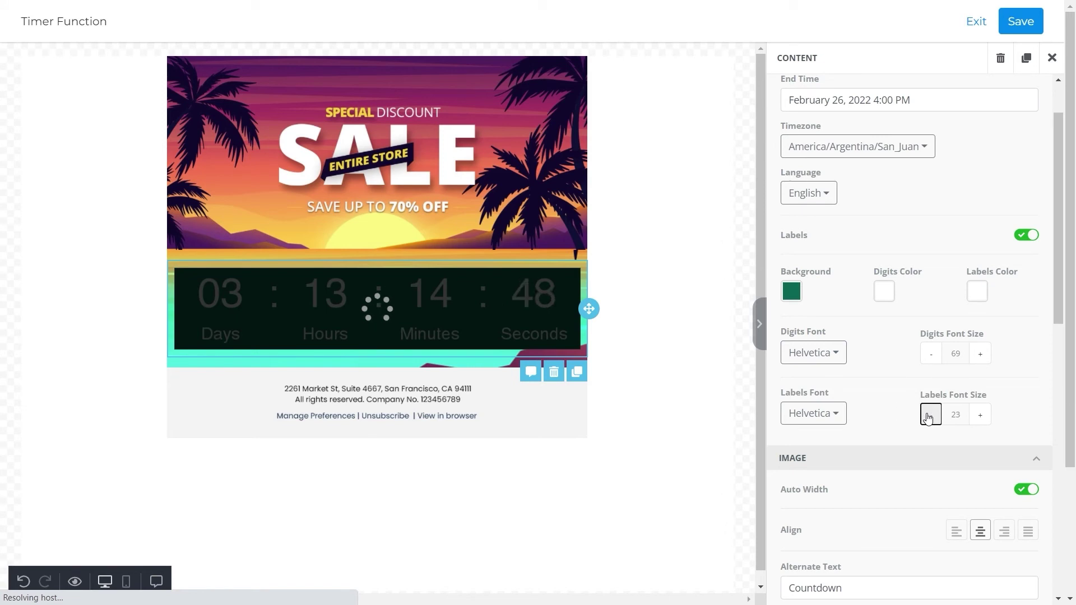
left_click(929, 415)
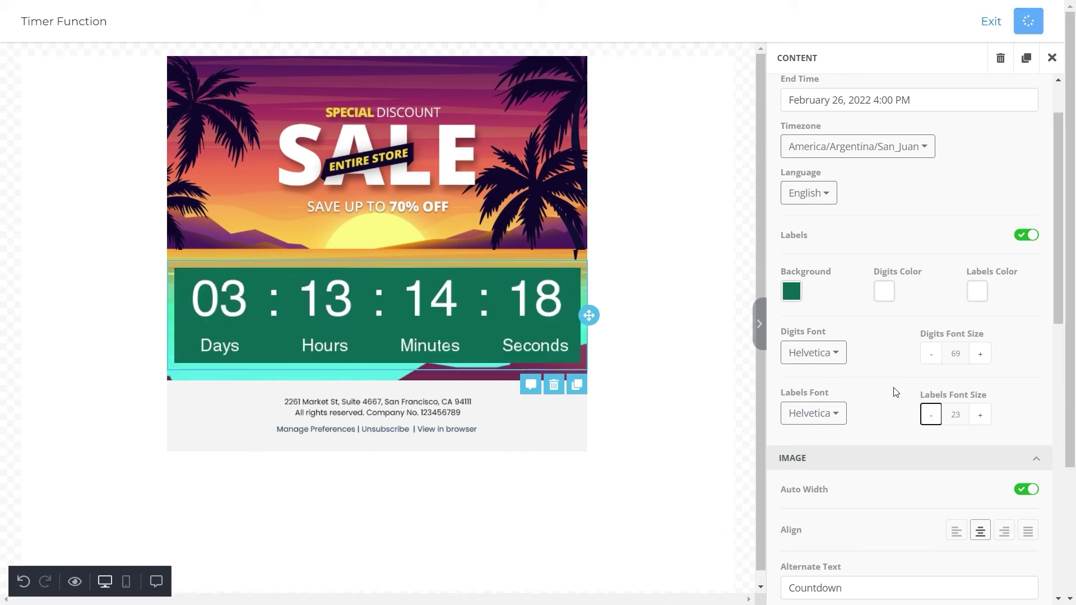
left_click(980, 354)
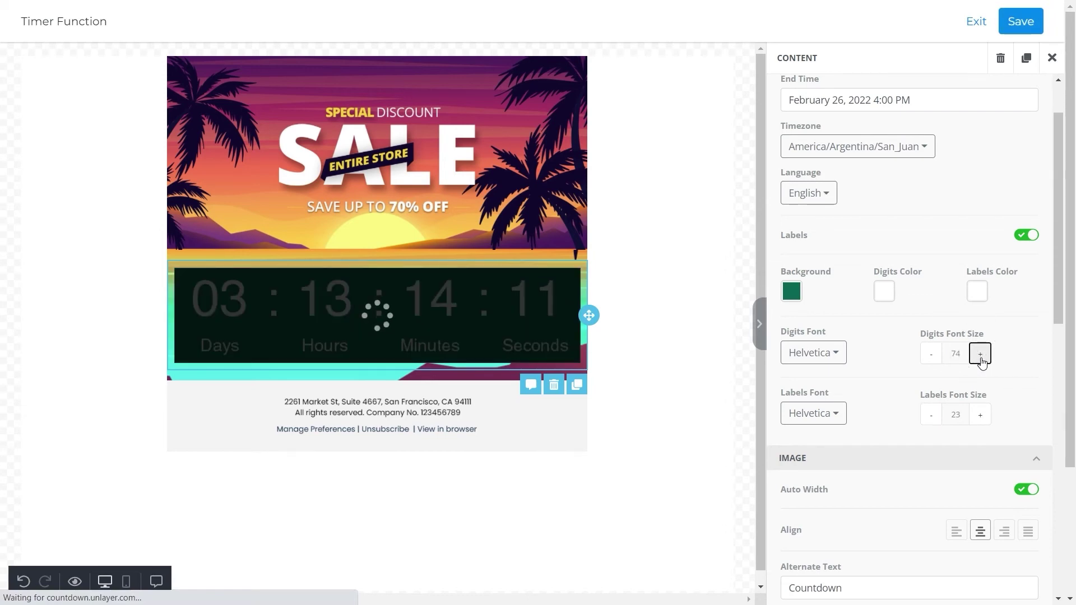
left_click(980, 355)
left_click(980, 415)
left_click(980, 415)
left_click(981, 415)
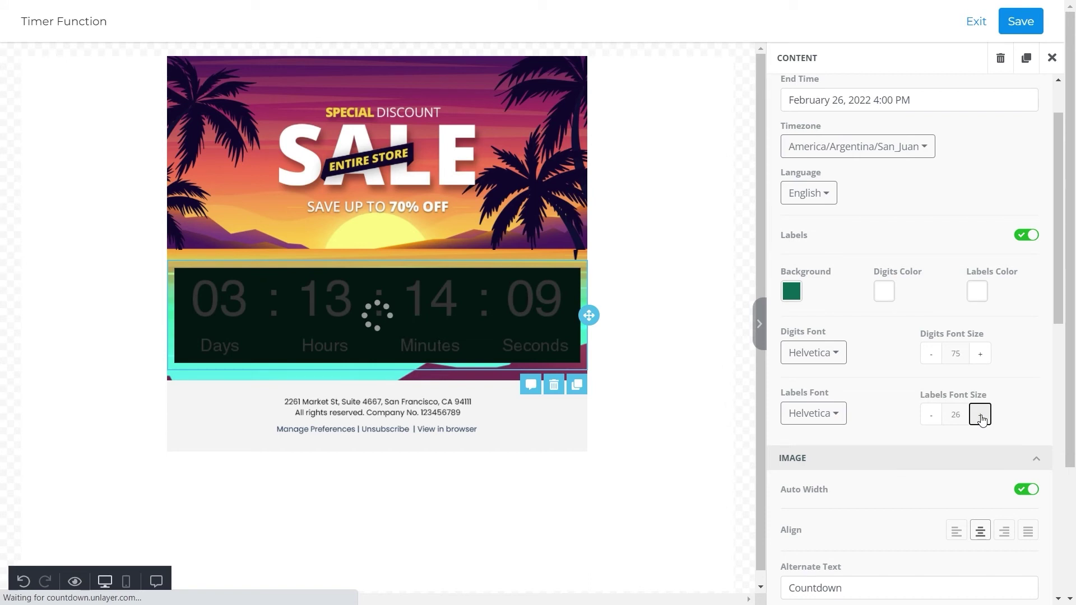
left_click(980, 415)
left_click(980, 415)
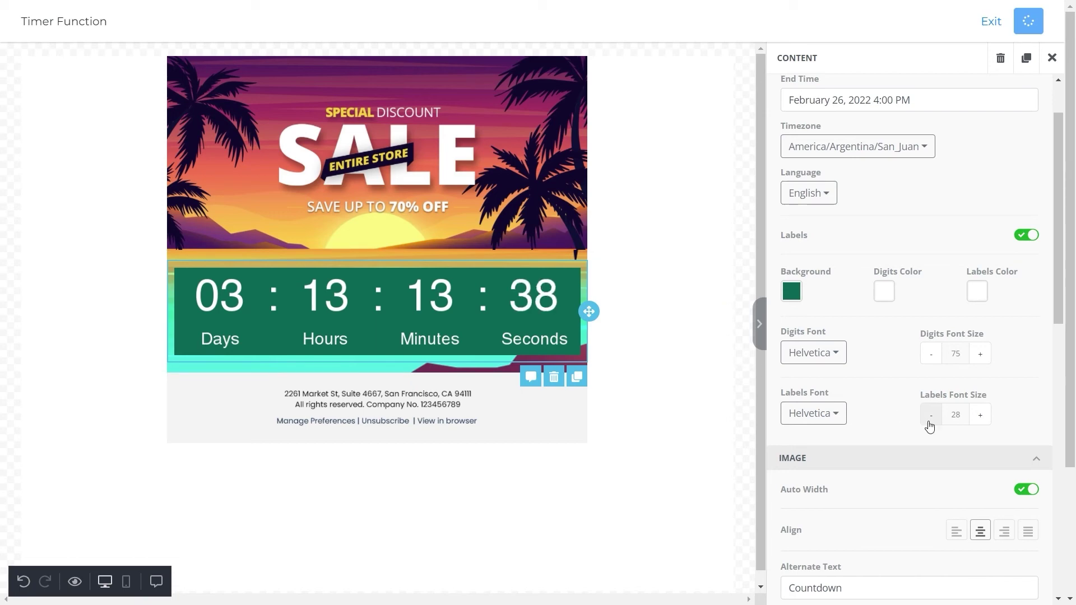
scroll(933, 422, "down", 1)
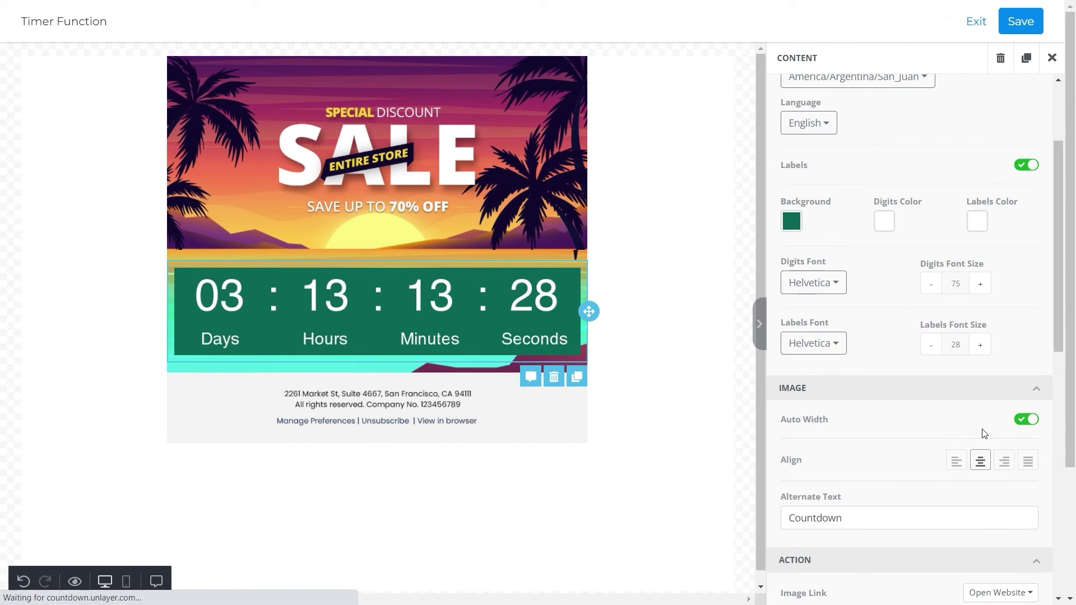
Step: Turn off Auto Width, narrow the timer to 65% width, and center-align it
left_click(1022, 421)
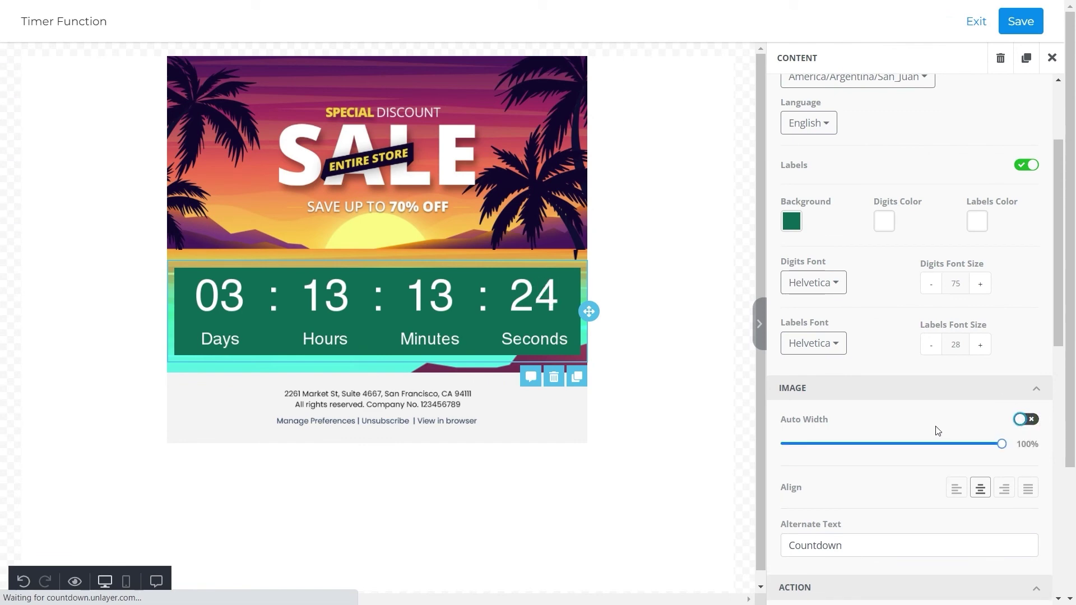
left_click_drag(993, 447, 926, 448)
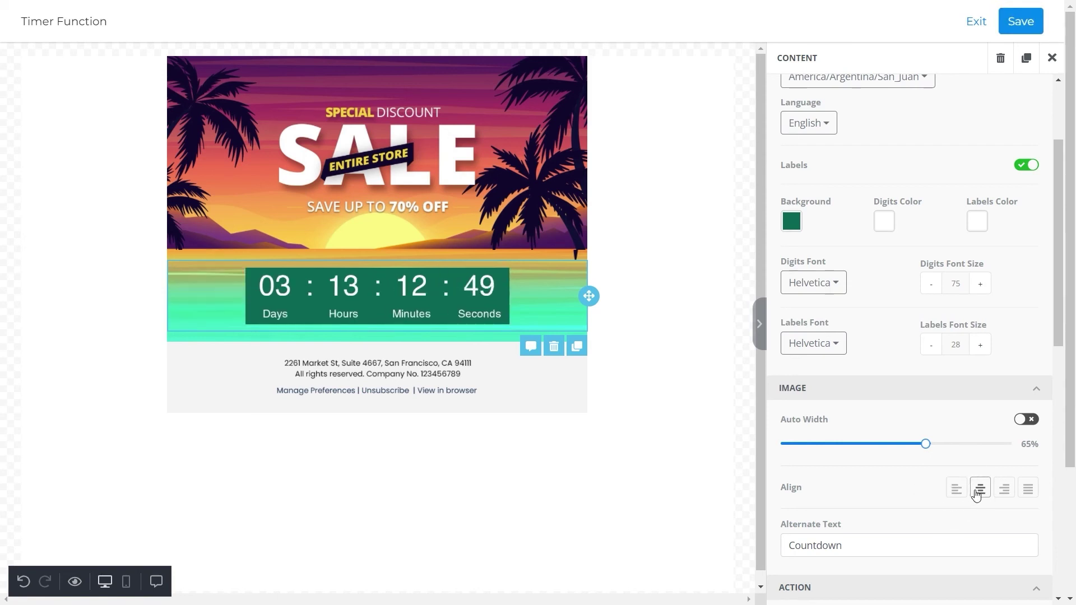
left_click(1004, 489)
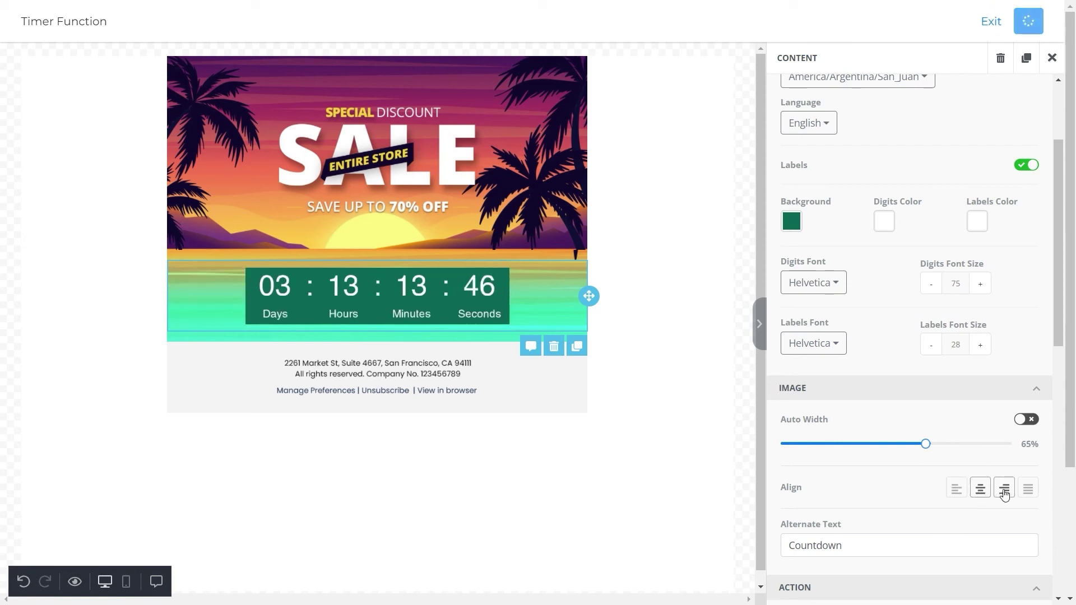
left_click(1028, 489)
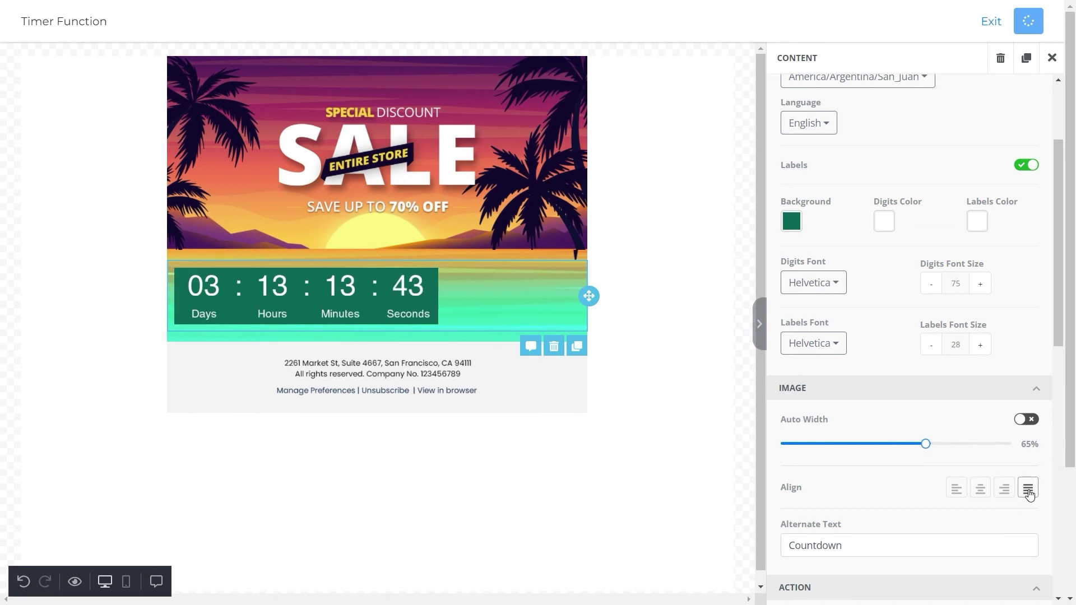
left_click(980, 490)
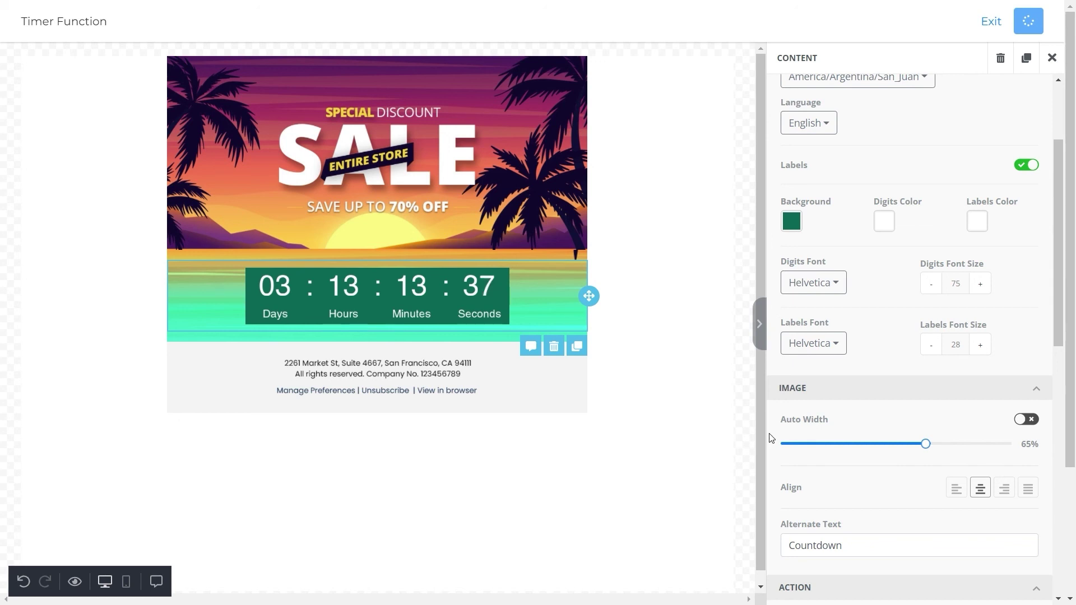
left_click(739, 417)
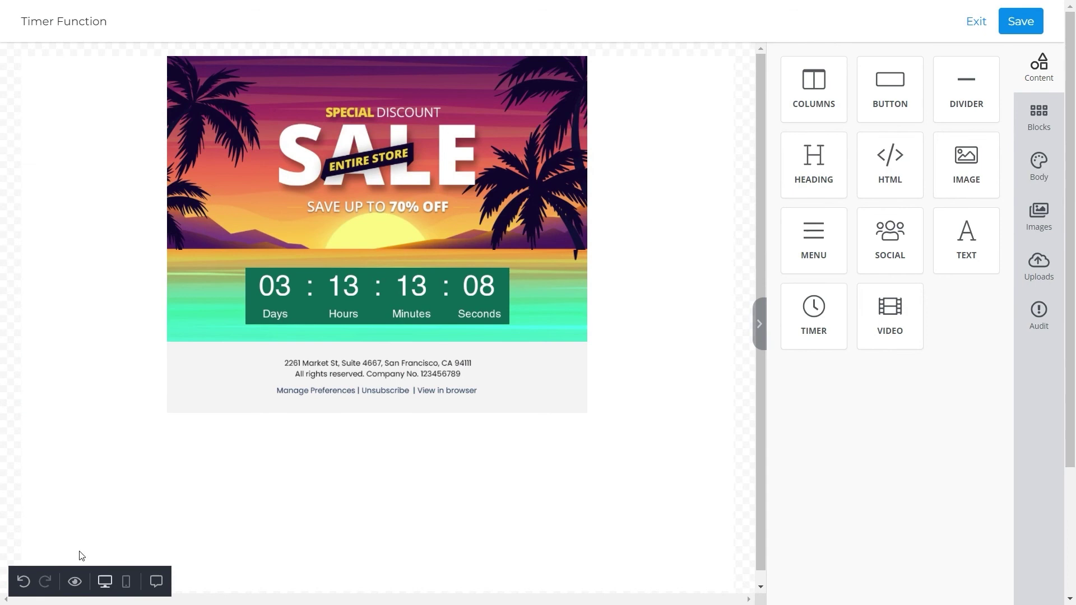
Step: Preview the email at tablet and mobile widths, then return to 1280 px desktop
left_click(75, 581)
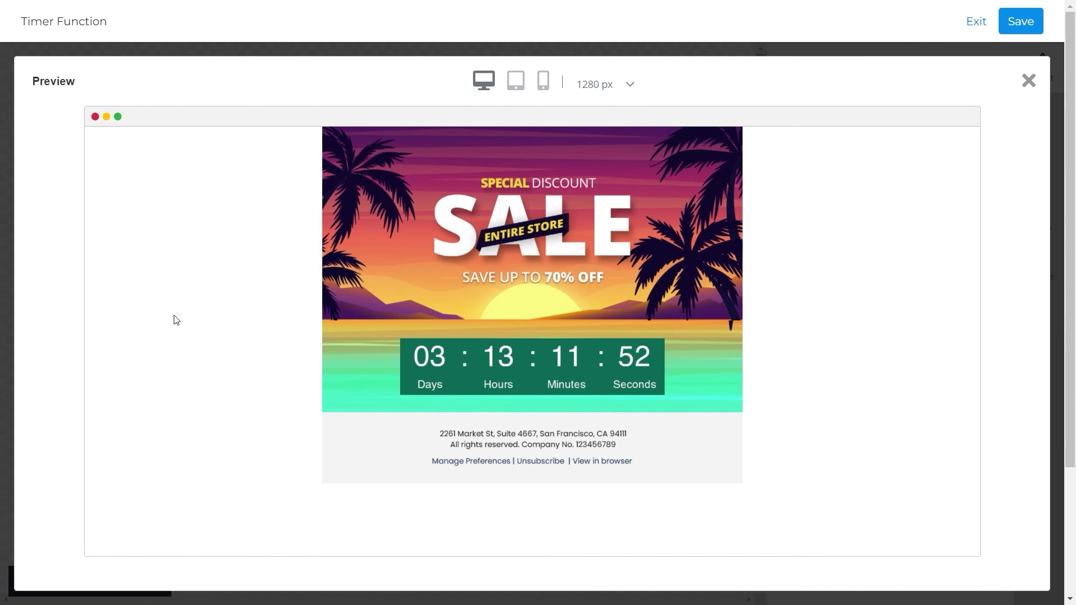
left_click(521, 80)
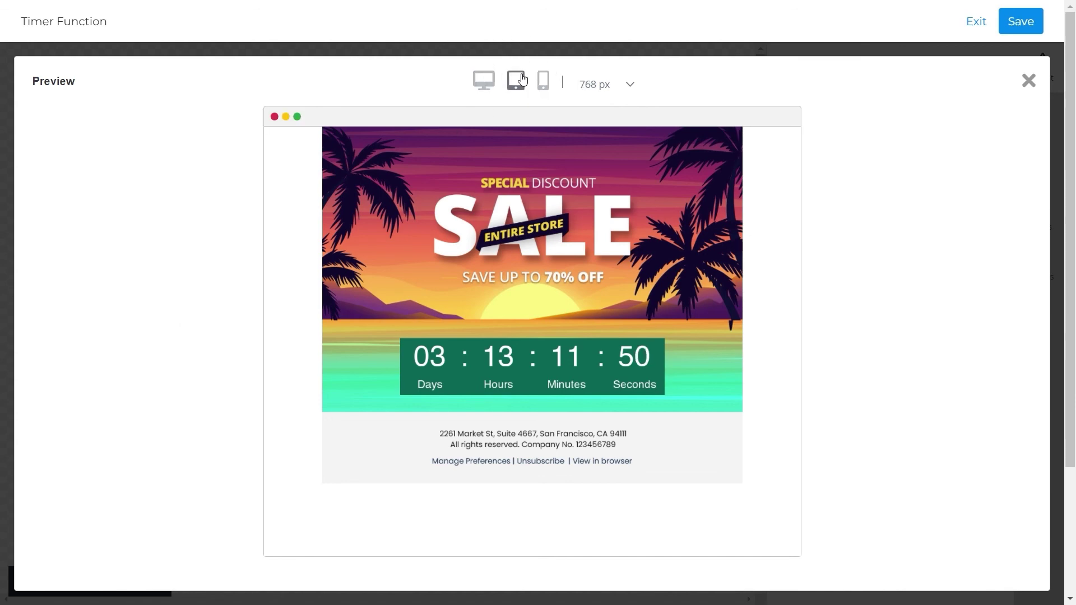
left_click(543, 82)
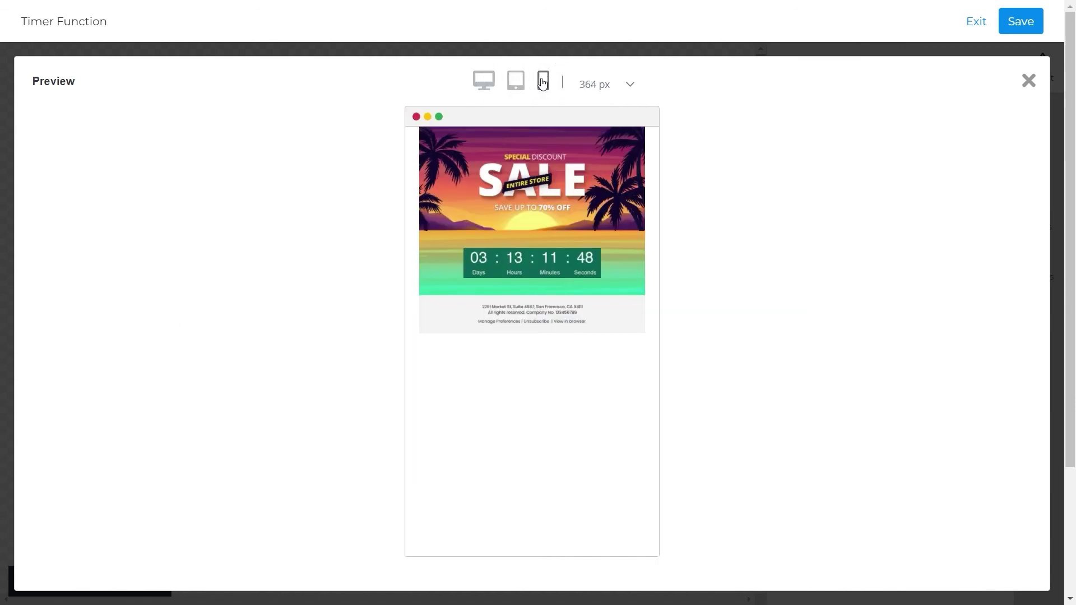
left_click(517, 84)
left_click(484, 82)
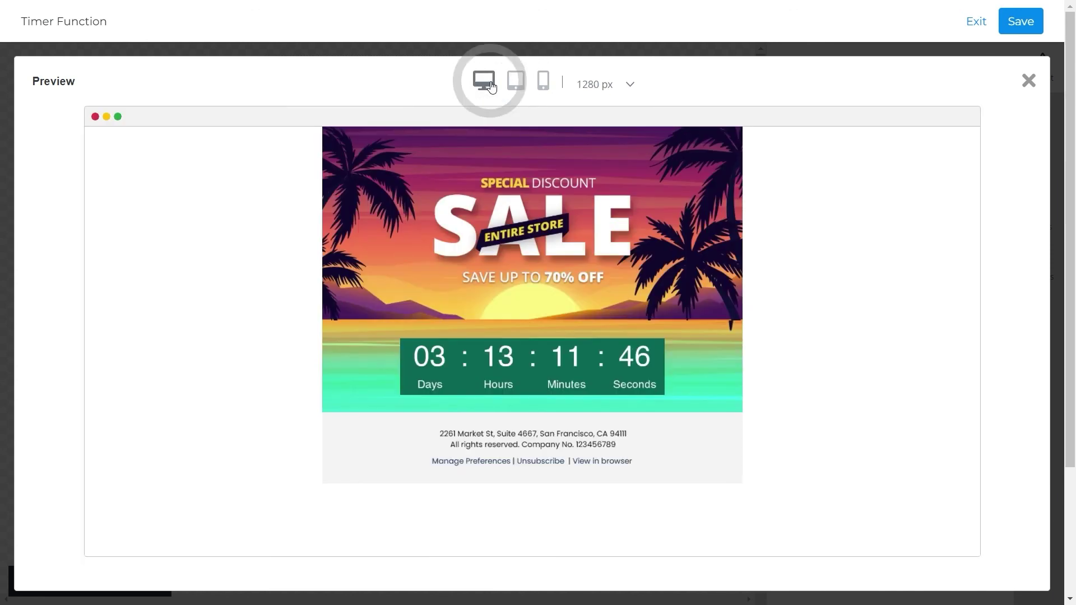